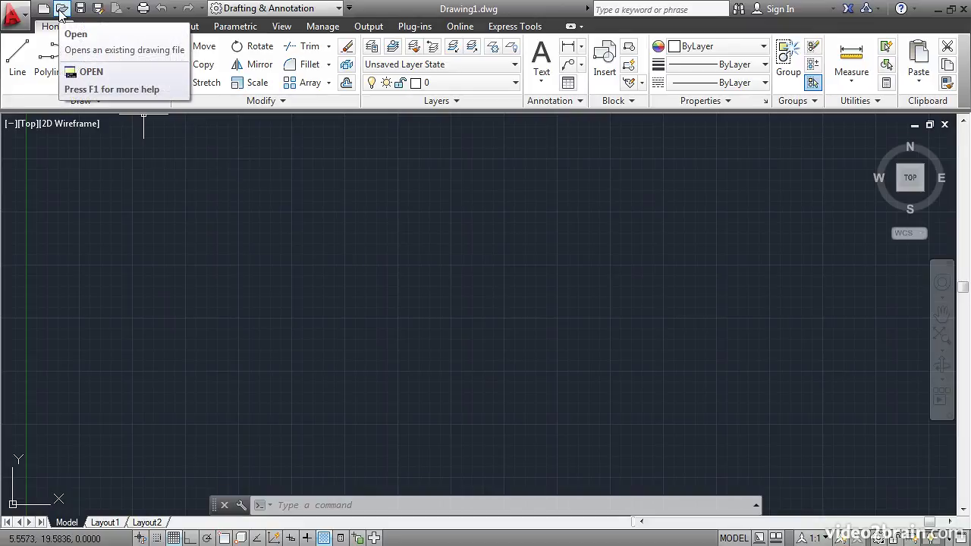
Open the OfficePlan drawing and pan the circular floor plan to the middle of the view
left_click(62, 9)
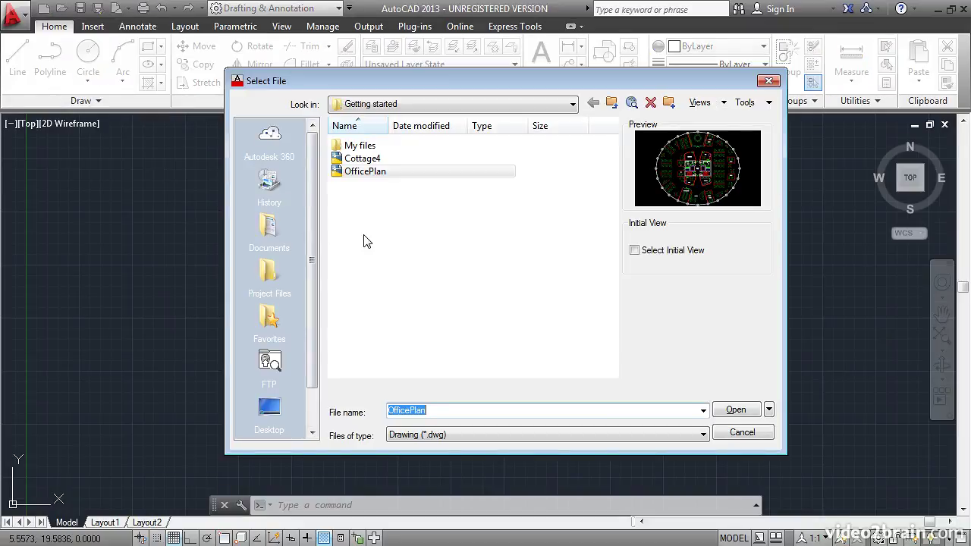
double_click(349, 177)
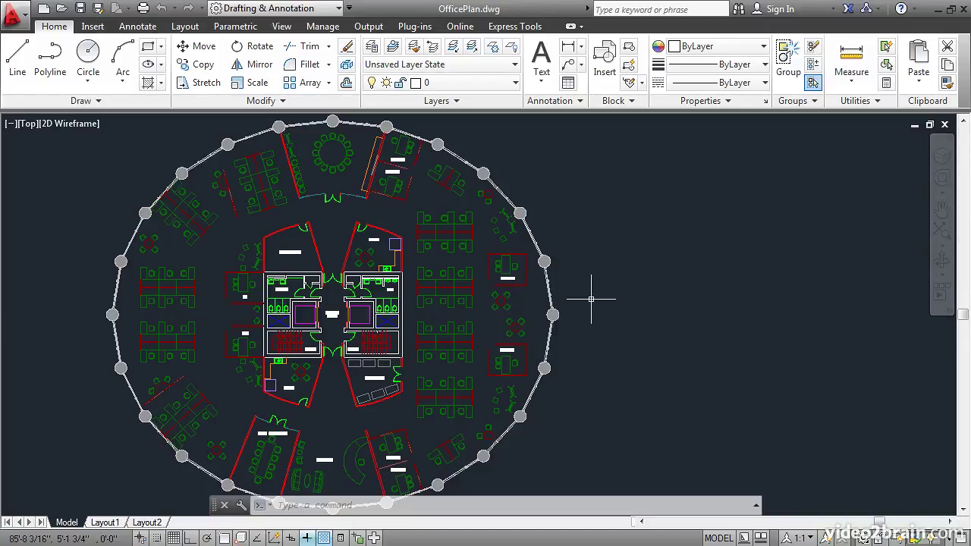
type("P")
key("Return")
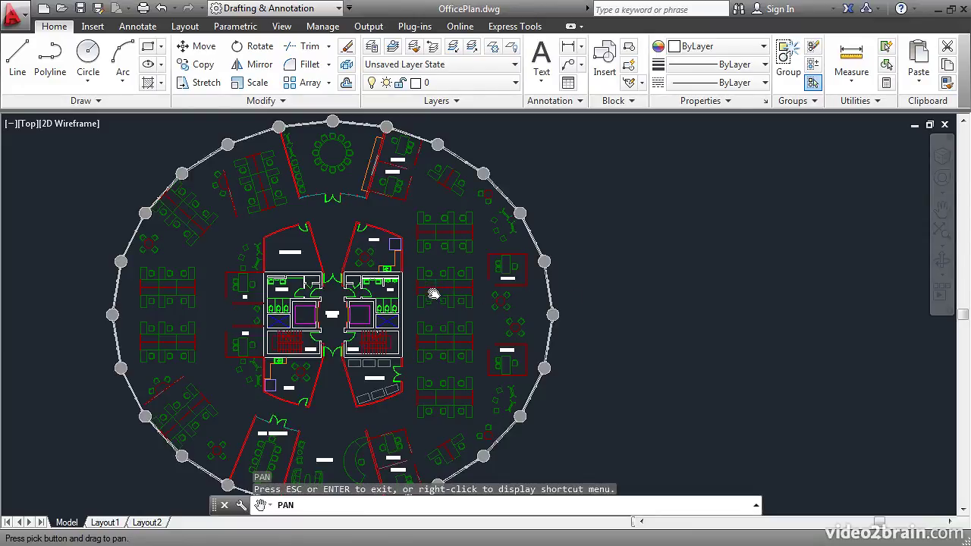
left_click_drag(433, 295, 586, 303)
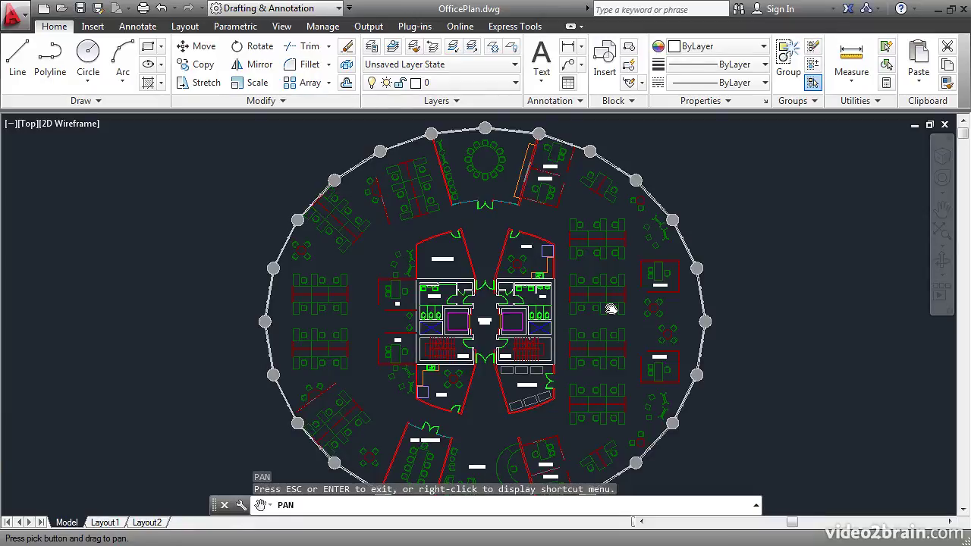
mouse_move(560, 300)
left_mouse_down()
mouse_move(575, 278)
mouse_move(622, 308)
mouse_move(541, 307)
mouse_move(552, 272)
mouse_move(553, 304)
left_mouse_up()
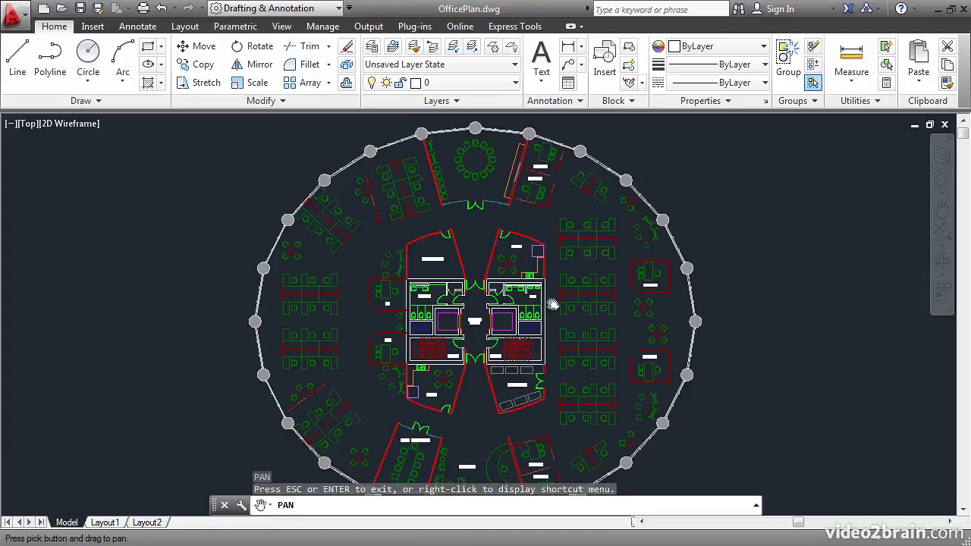
key("Escape")
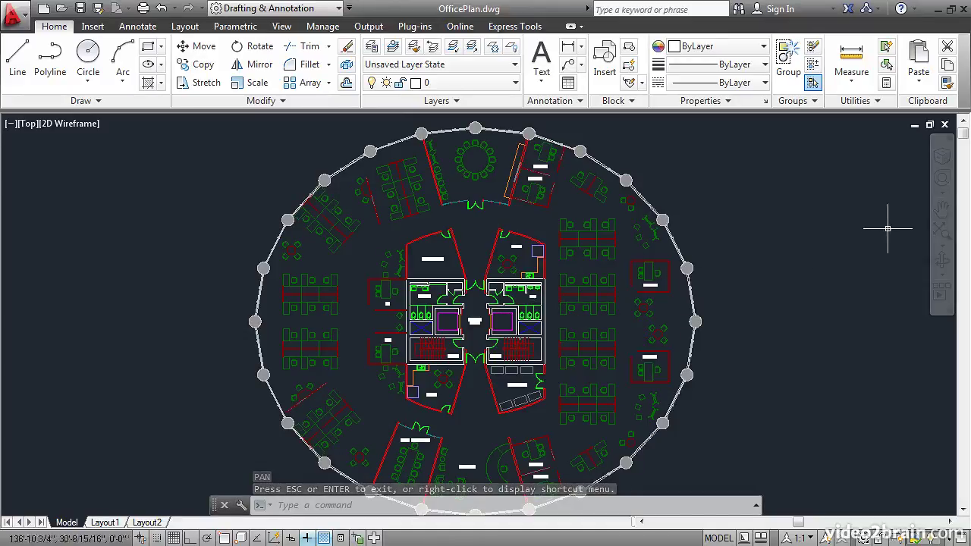
Pan the floor plan slightly to the left, followed by a very small real-time pan adjustment
left_click(942, 214)
left_click_drag(759, 275, 734, 275)
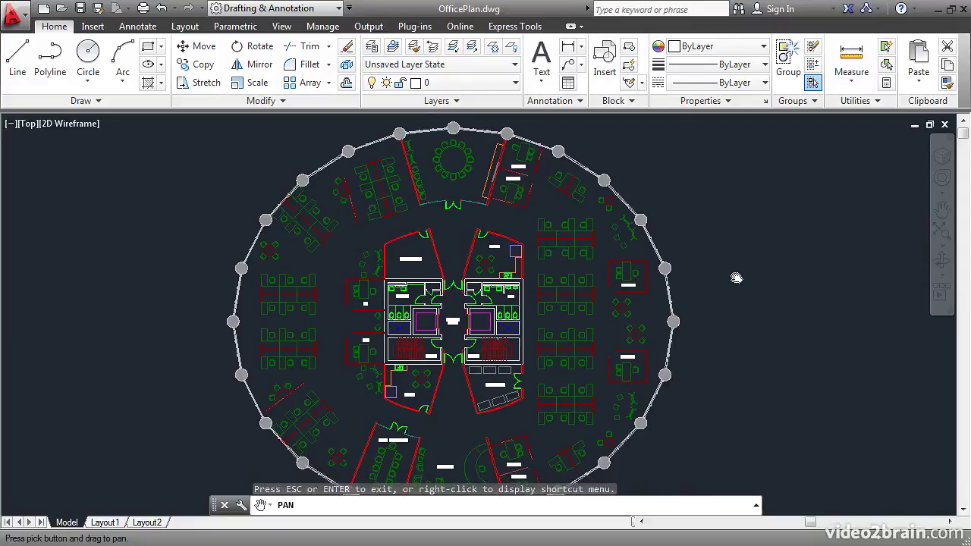
key("Escape")
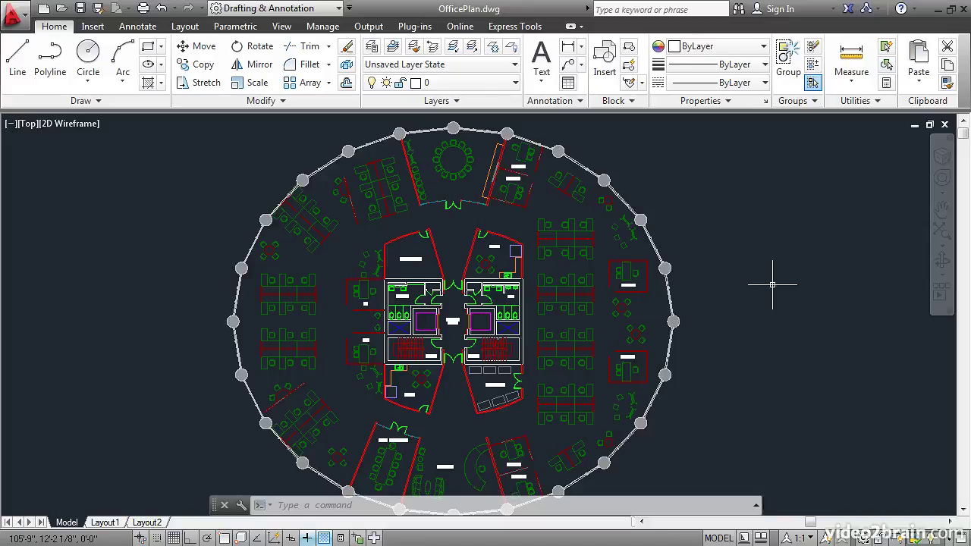
mouse_move(772, 284)
middle_mouse_down()
mouse_move(685, 298)
mouse_move(659, 268)
mouse_move(732, 257)
mouse_move(771, 287)
middle_mouse_up()
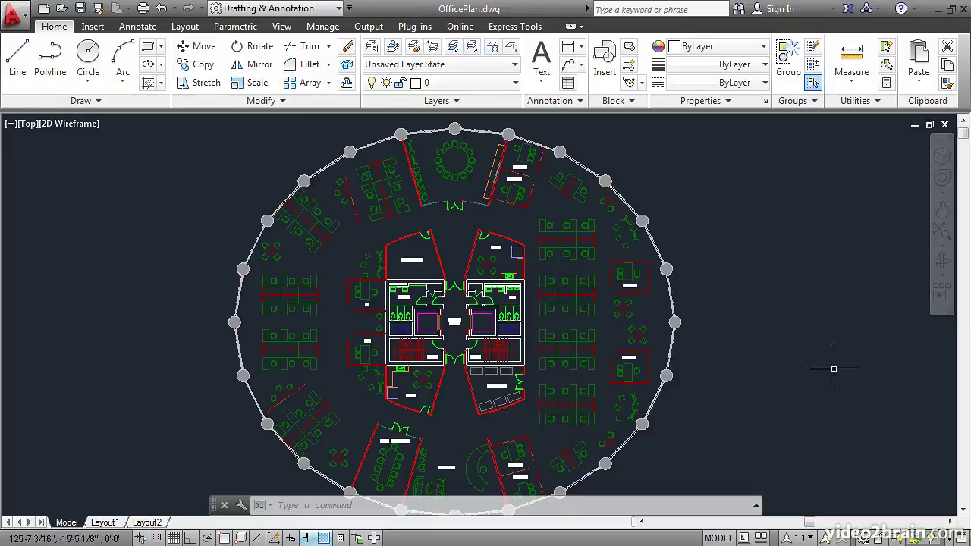
Scroll the drawing view slightly down and to the right in small increments with the drawing window's scroll bars
left_click(964, 511)
left_click(964, 511)
left_click(964, 510)
left_click(964, 511)
left_click(964, 510)
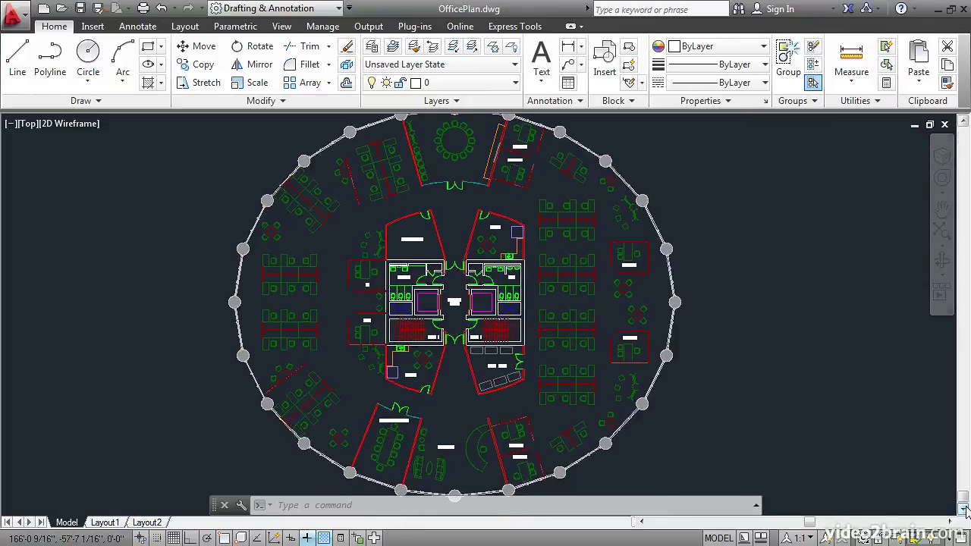
left_click(952, 522)
left_click(952, 522)
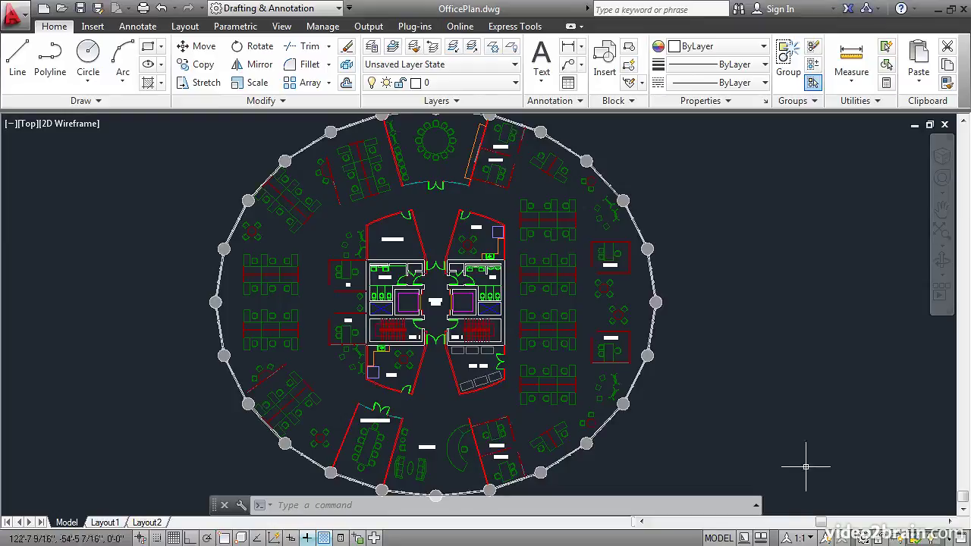
Turn off the display of scroll bars in the drawing window and hide the Layout and Model tabs
left_click(14, 15)
left_click(198, 399)
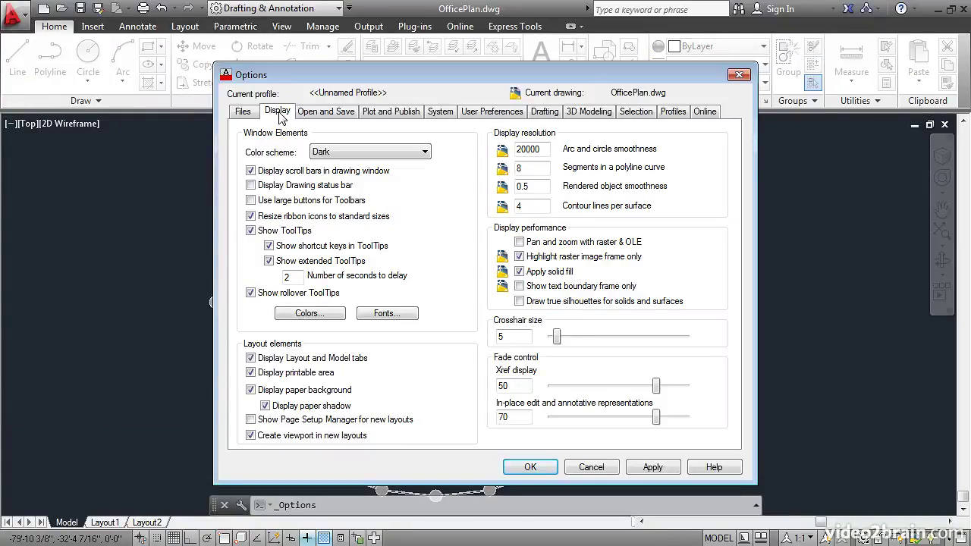
left_click(251, 171)
left_click(527, 467)
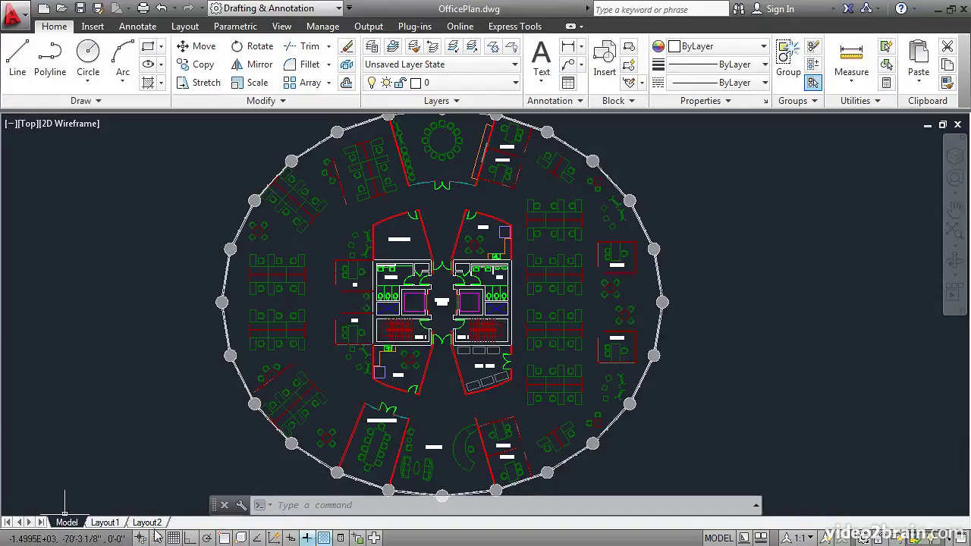
right_click(66, 523)
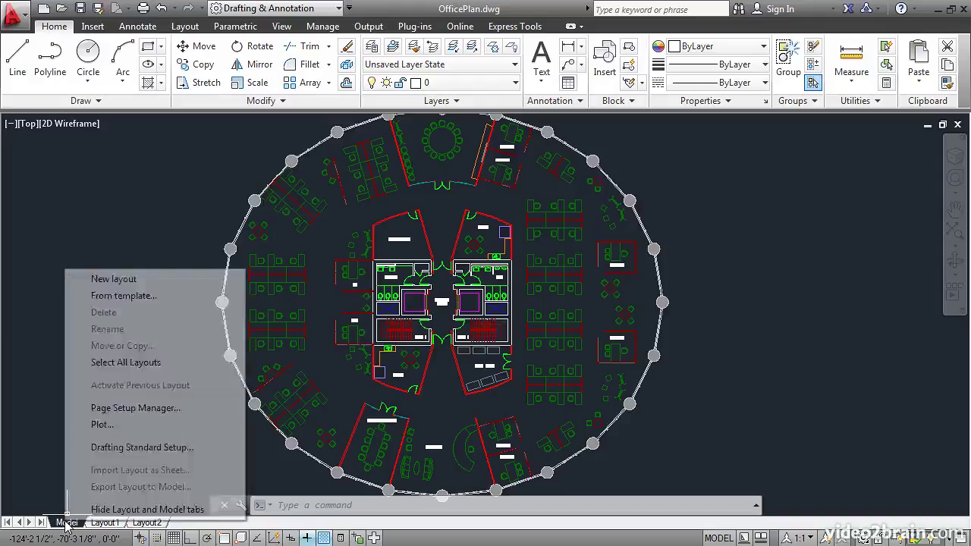
left_click(111, 513)
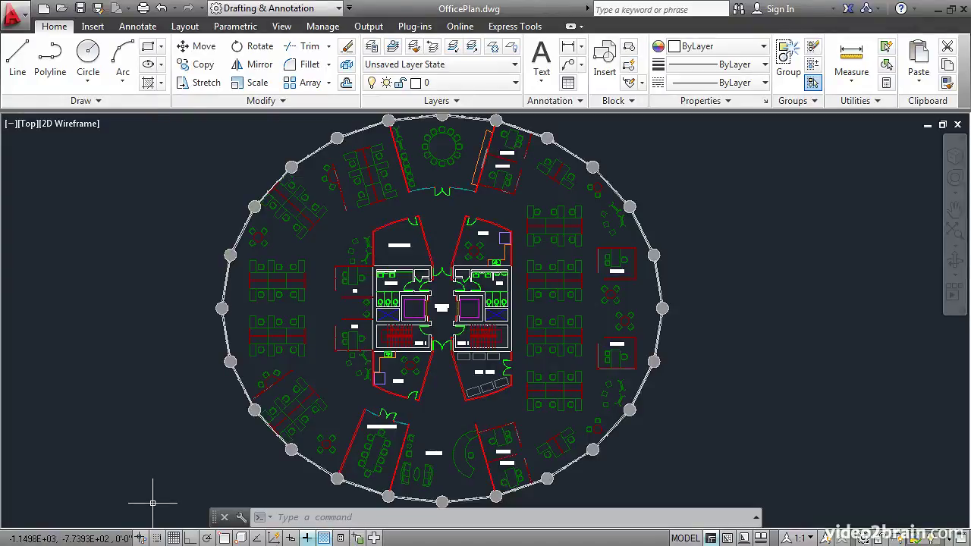
Zoom with a window around the women's restroom and the adjacent elevator in the building core
type("z")
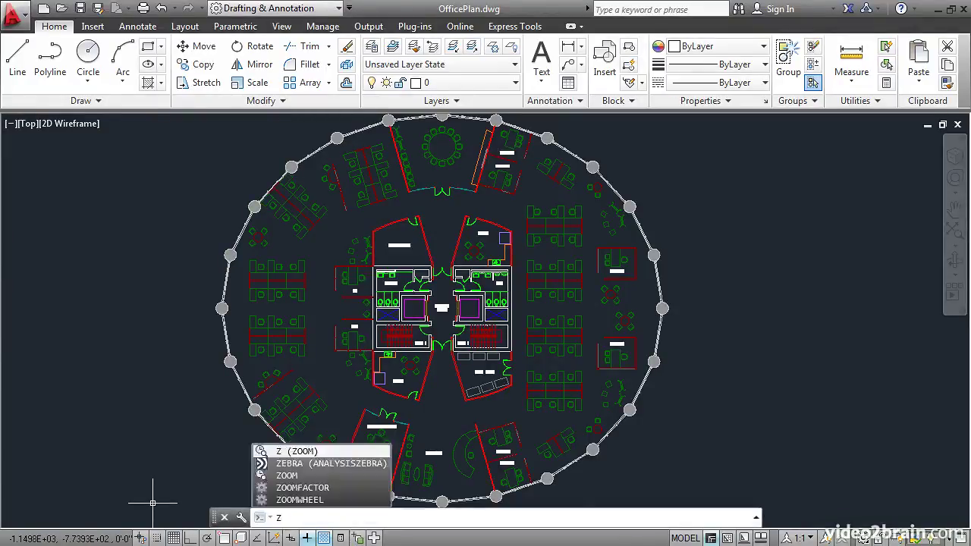
key("Return")
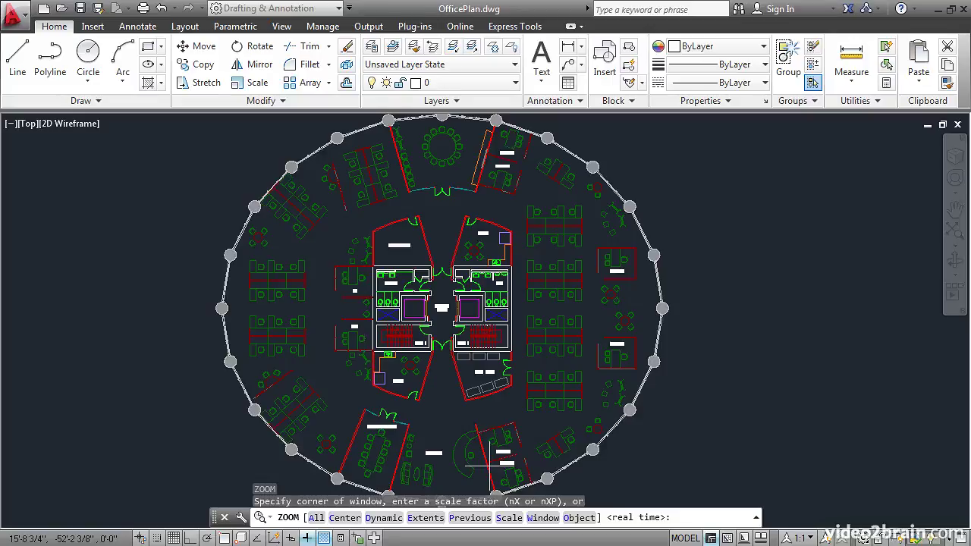
left_click(358, 259)
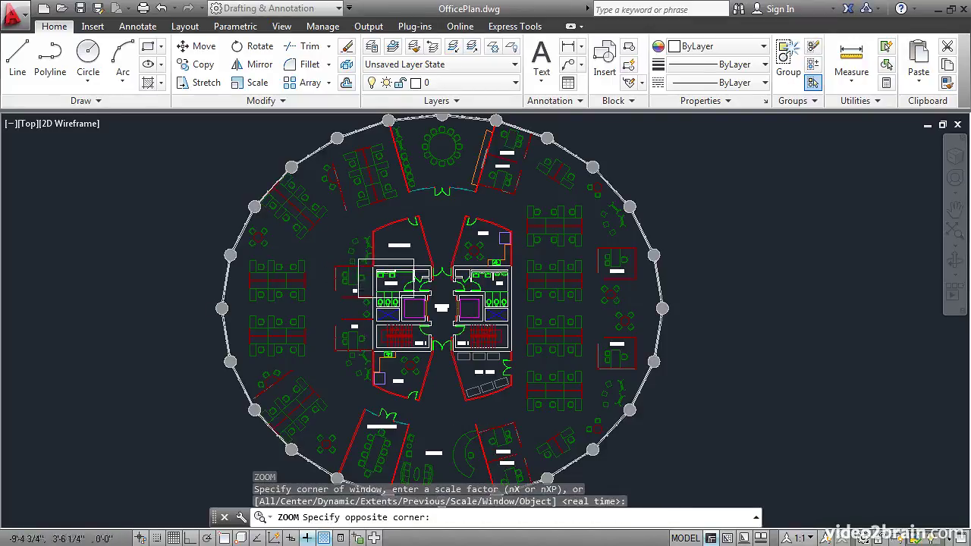
left_click(449, 332)
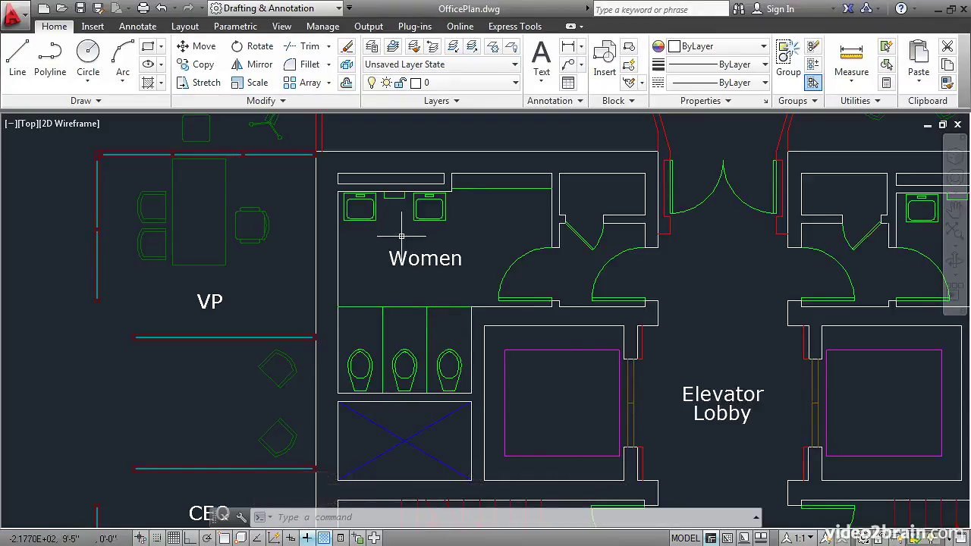
Zoom with a tight window around the right-hand sink in the women's restroom
type("z")
key("Return")
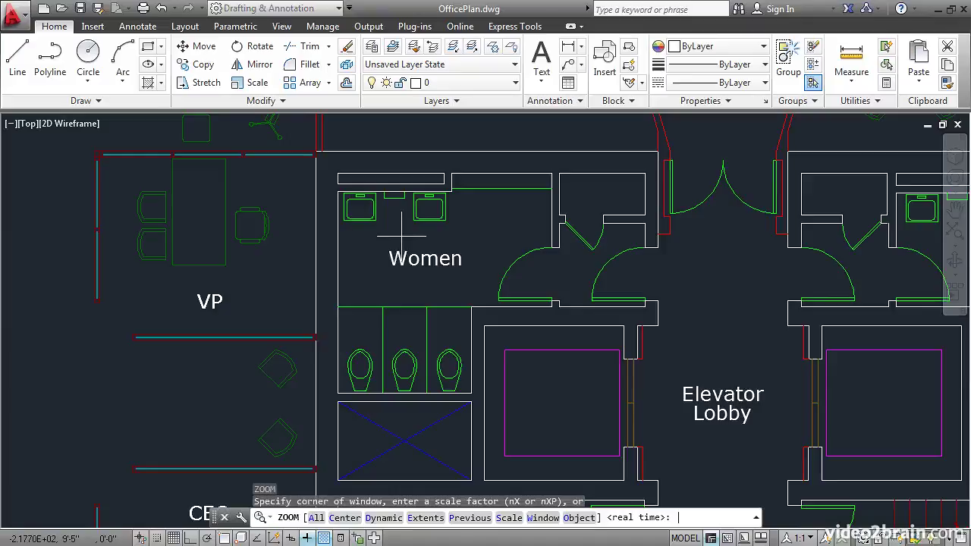
left_click(408, 186)
left_click(452, 226)
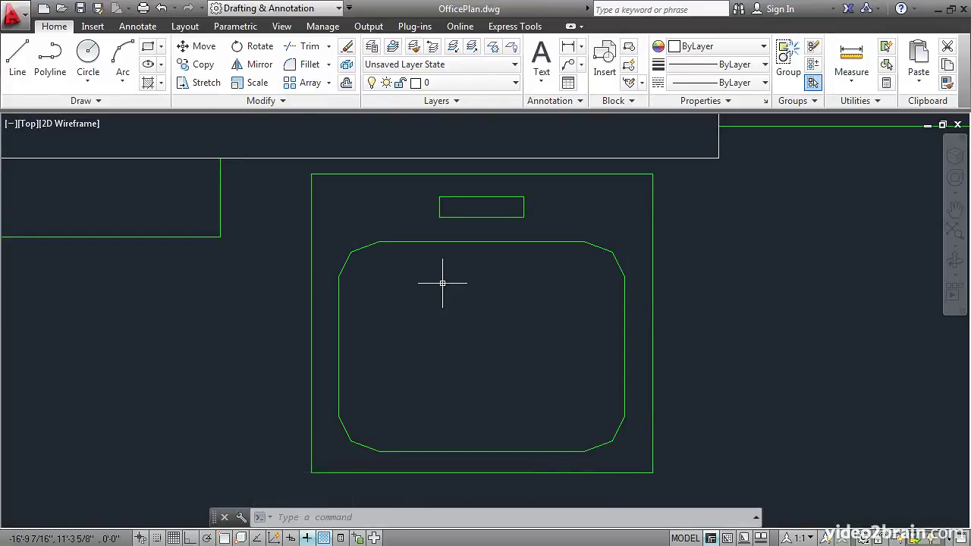
Restore the previous view of the restroom and elevator lobby, and zoom to the drawing's extents
type("z")
key("Return")
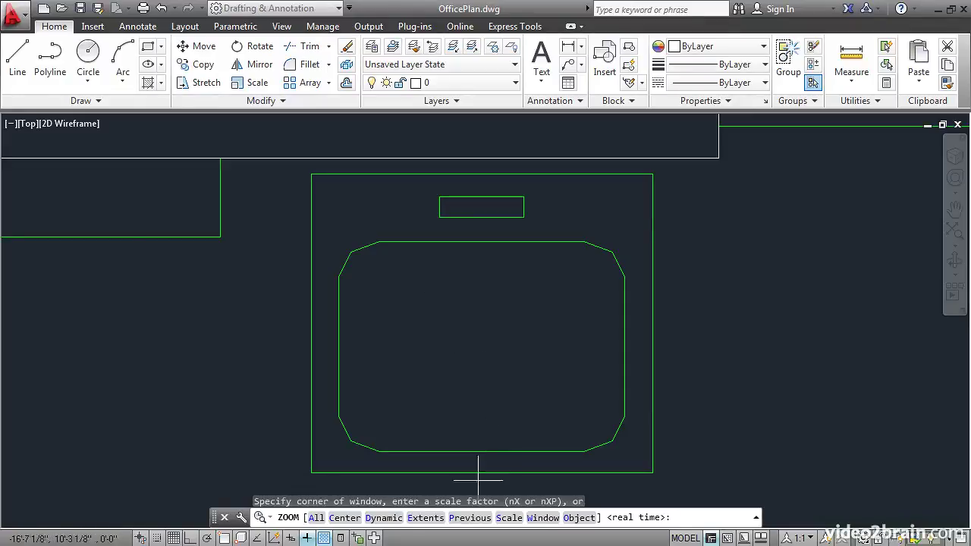
left_click(470, 518)
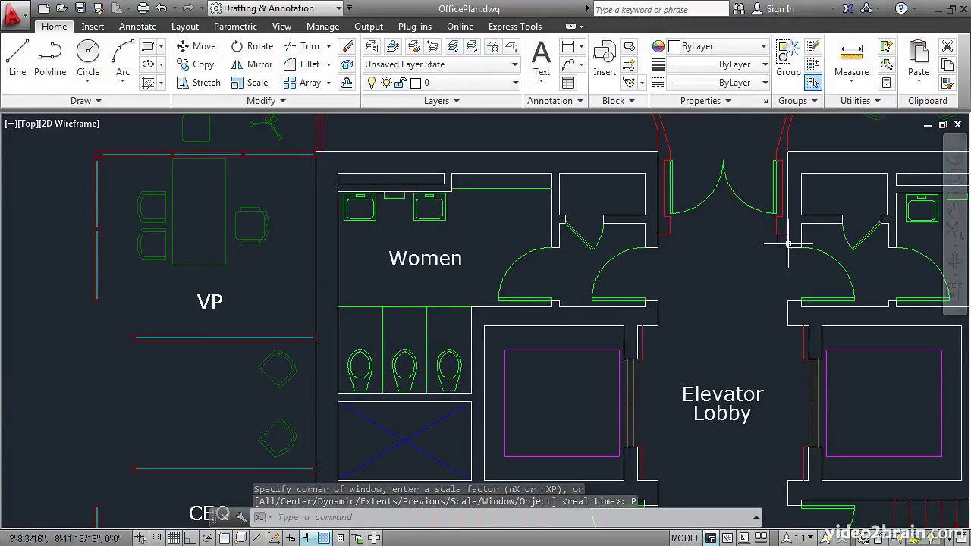
left_click(958, 248)
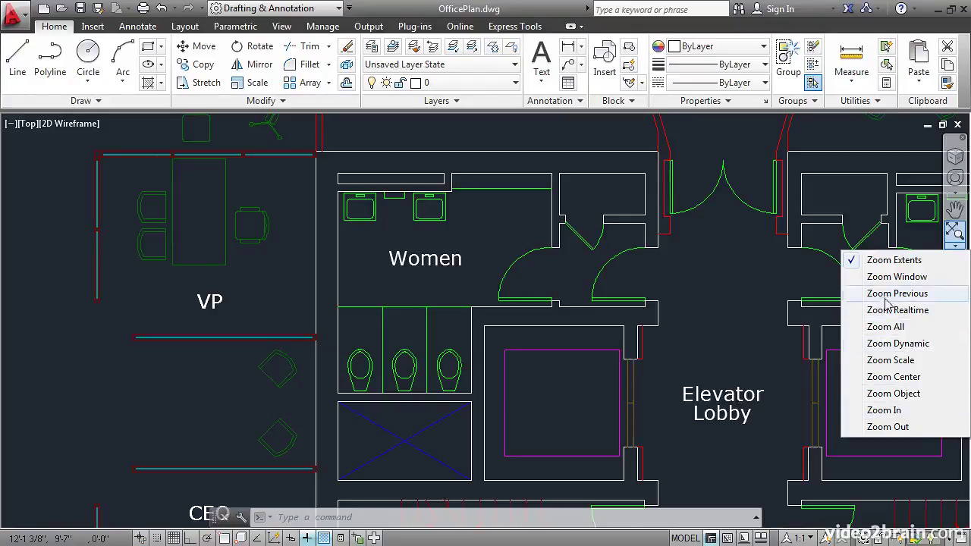
left_click(880, 260)
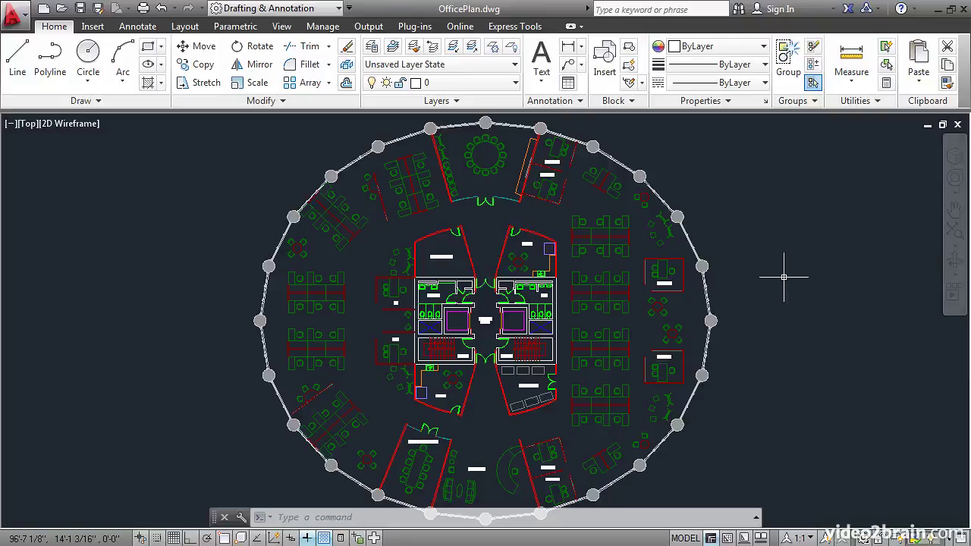
Magnify the current view by a zoom scale factor of 4x, and reduce it by a factor of .5x
type("z")
key("Return")
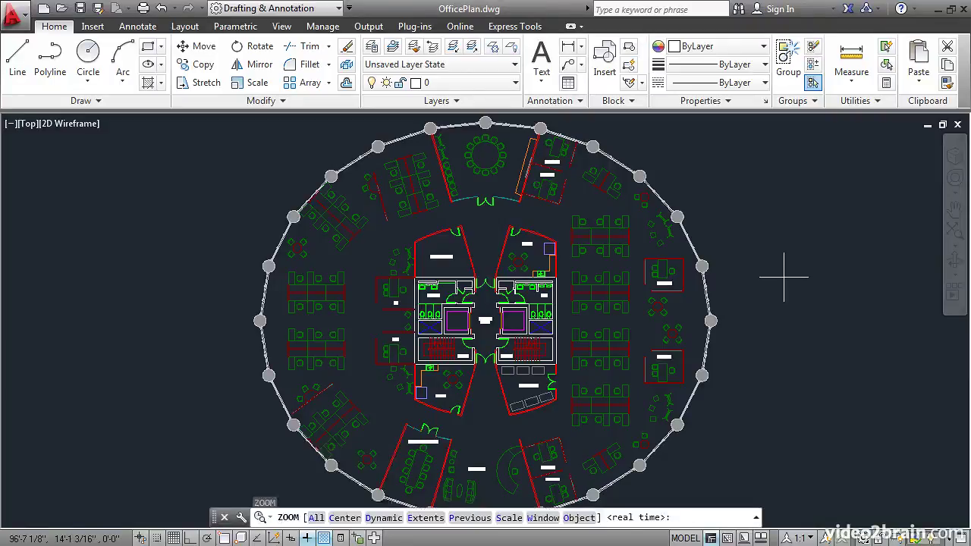
type("4x")
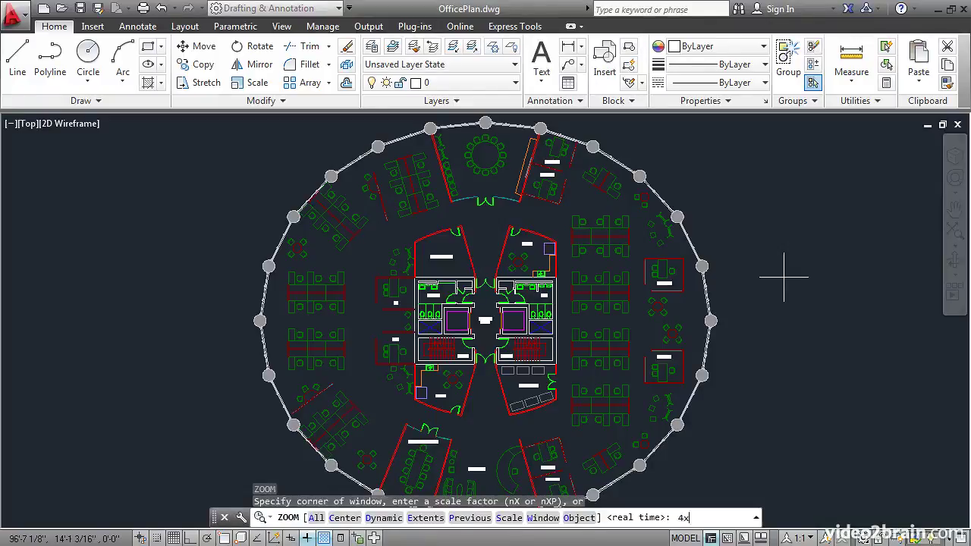
key("Return")
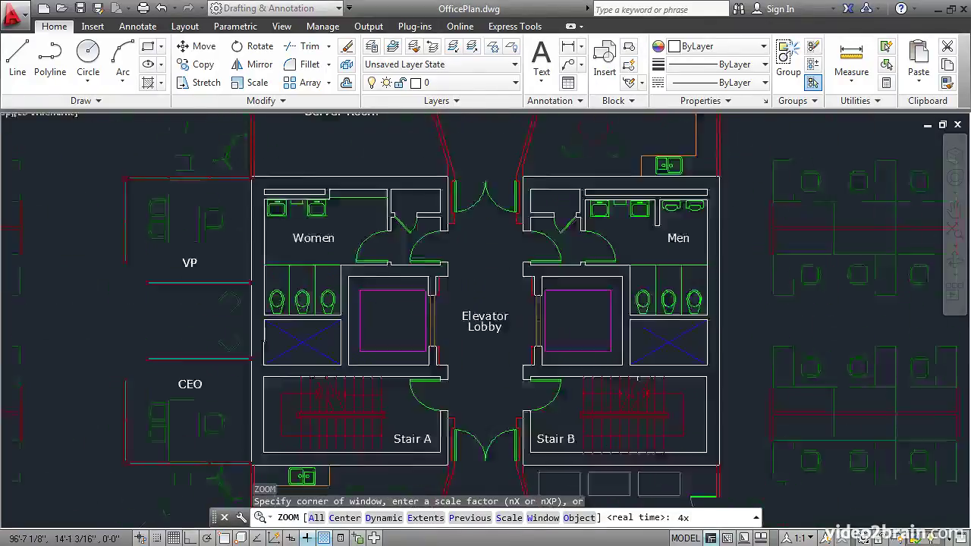
key("Return")
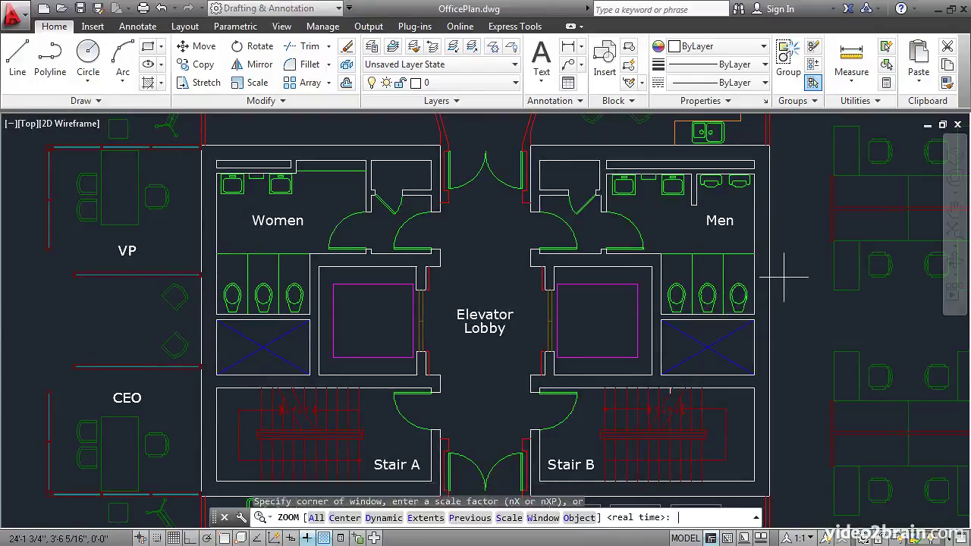
type(".5x")
key("Return")
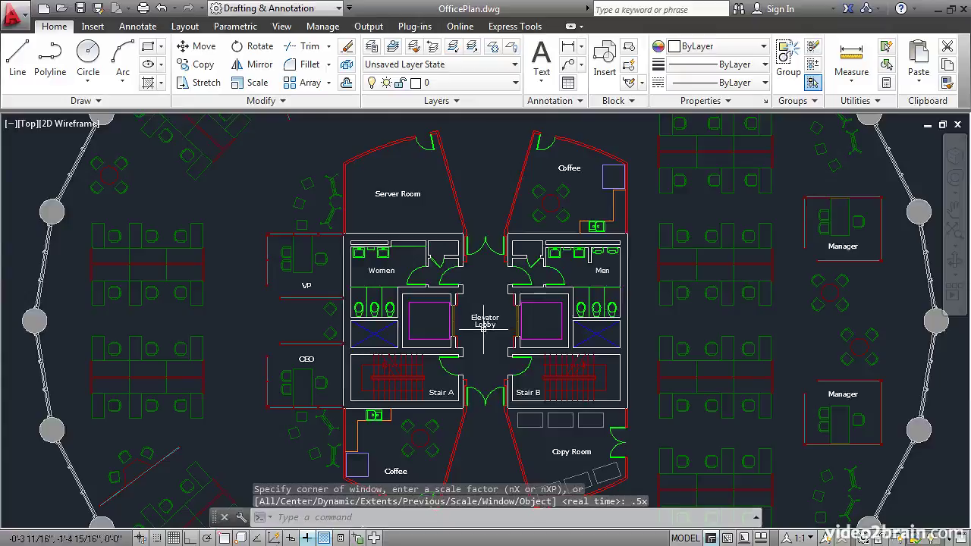
Zoom in on the Elevator Lobby and back out in real time, and fit the whole floor plan in the view
scroll(481, 337, "up", 2)
scroll(481, 337, "up", 4)
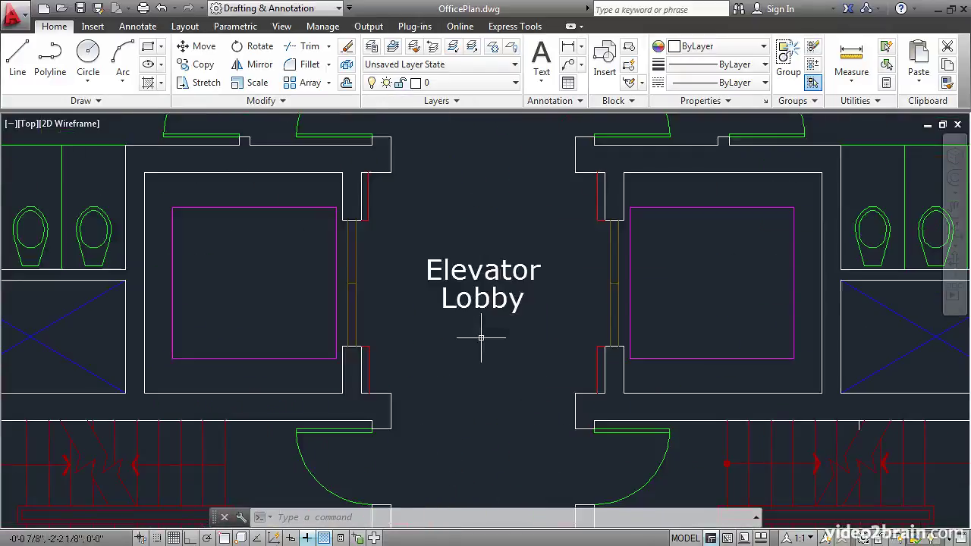
scroll(481, 337, "down", 6)
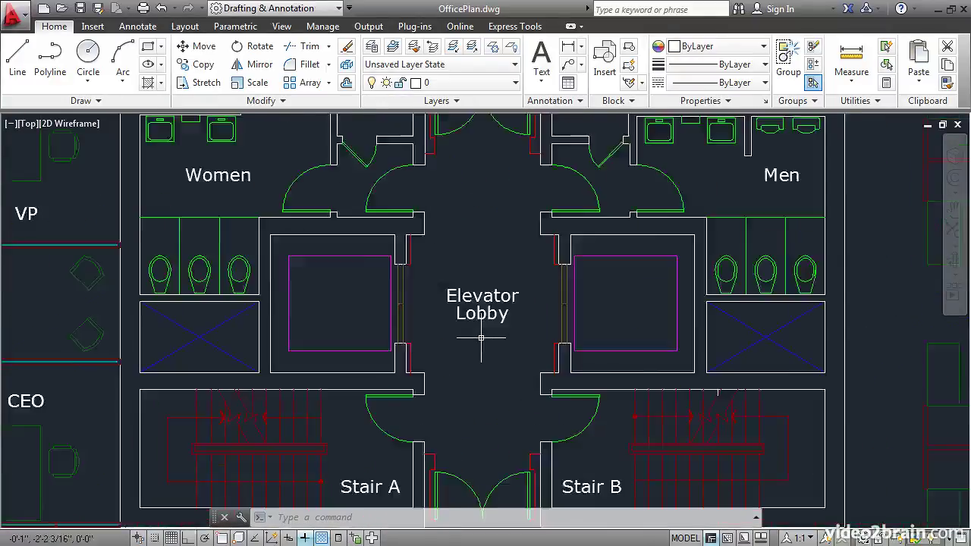
scroll(481, 338, "down", 2)
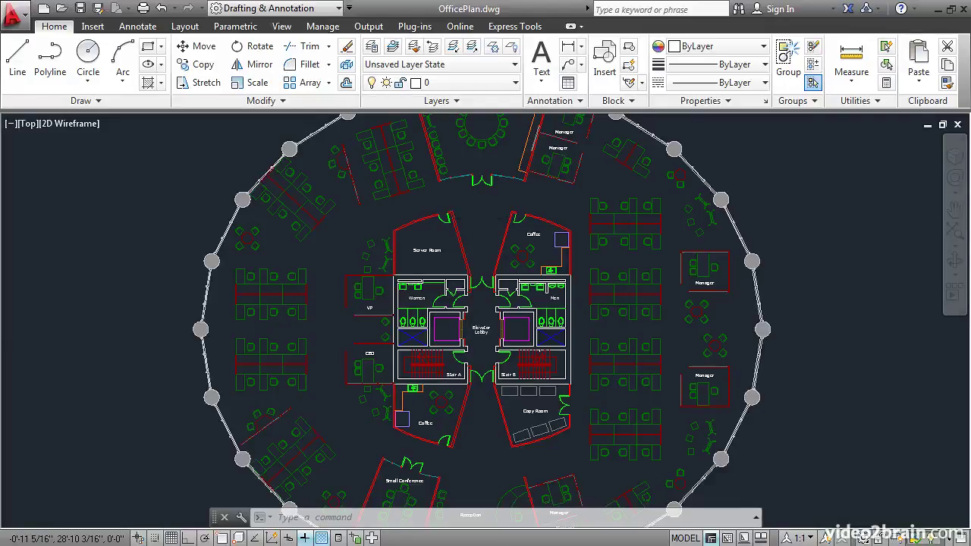
middle_click(478, 218)
middle_click(478, 218)
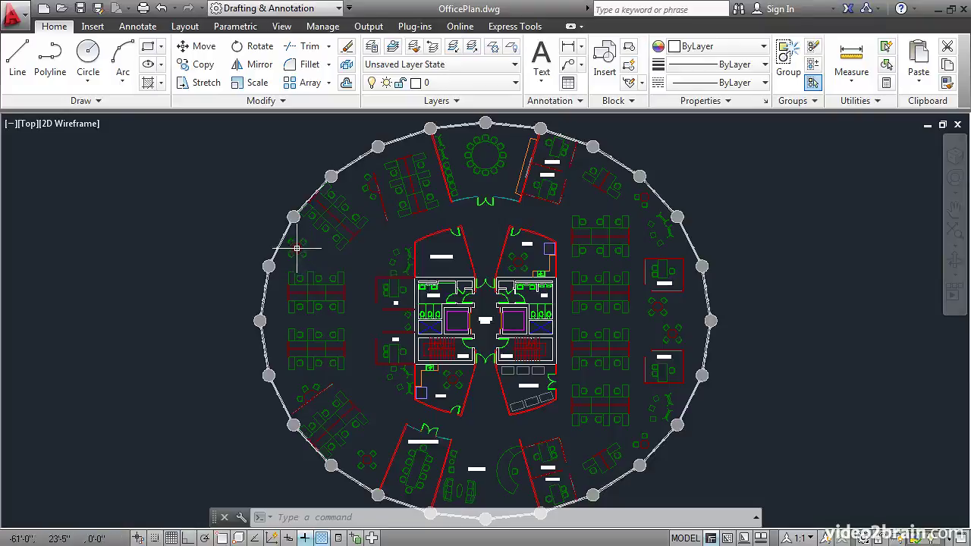
mouse_move(297, 248)
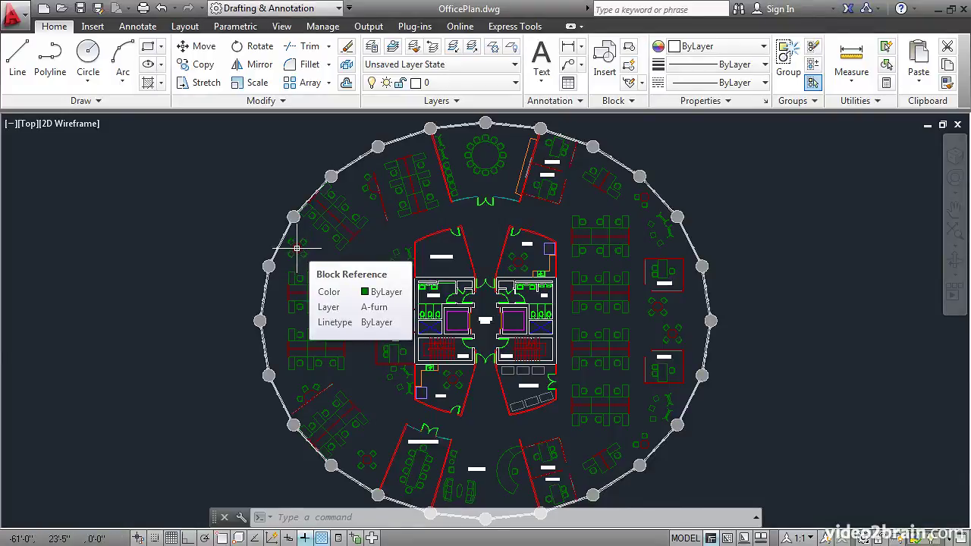
Zoom in closely on the round table with four chairs near the west outer wall, and return to the drawing's extents
scroll(297, 248, "up", 7)
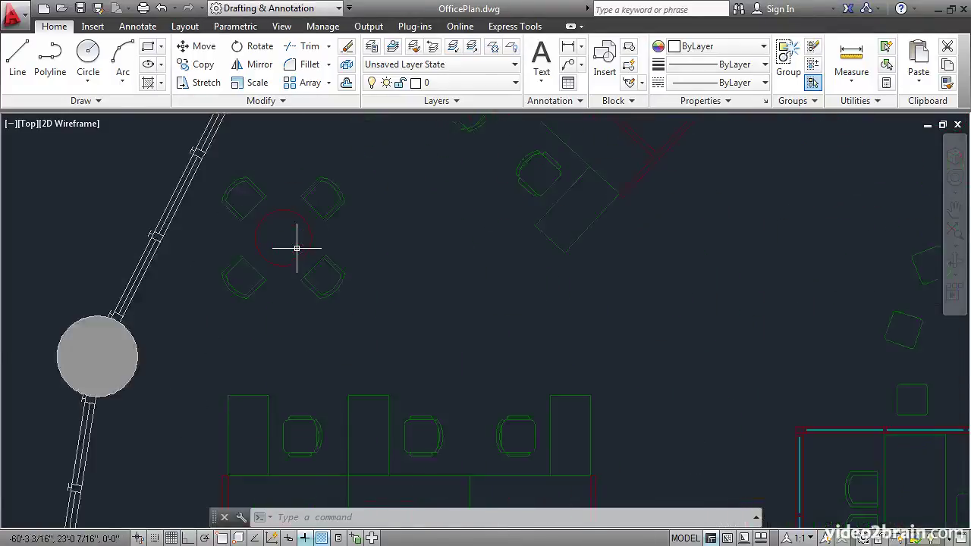
scroll(296, 248, "up", 2)
scroll(272, 218, "up", 2)
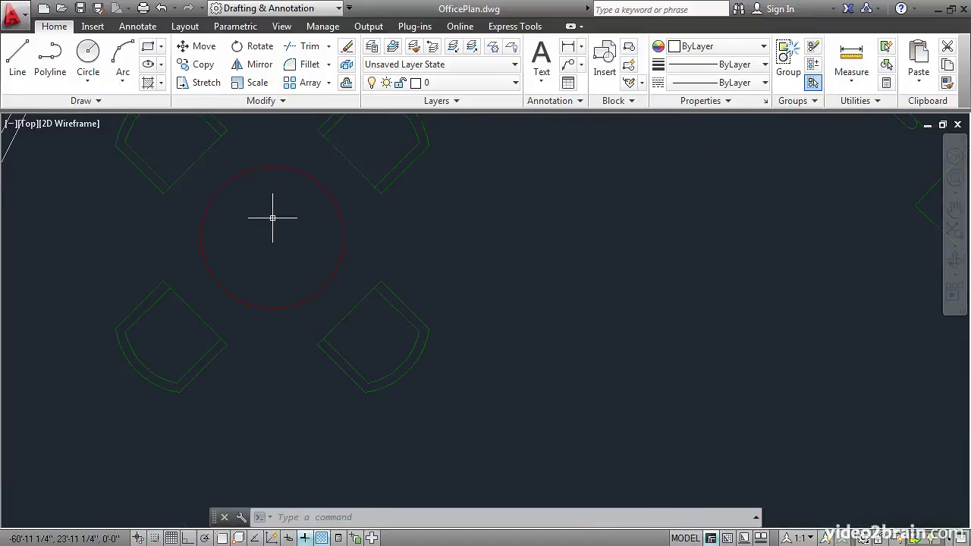
middle_click(272, 218)
middle_click(272, 218)
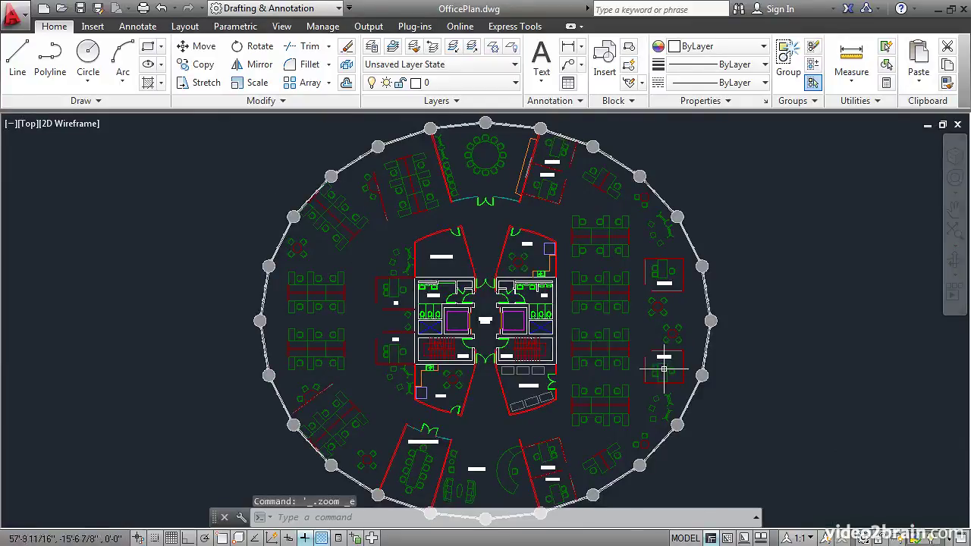
Zoom in on the lower Manager office on the east side and pan to bring the whole office into view
scroll(664, 369, "up", 2)
scroll(664, 372, "up", 6)
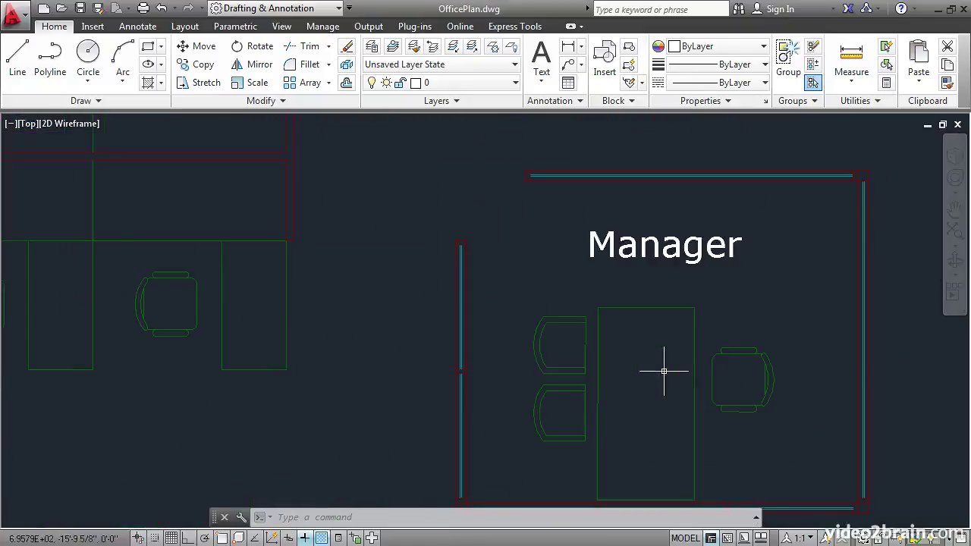
middle_click_drag(655, 369, 474, 336)
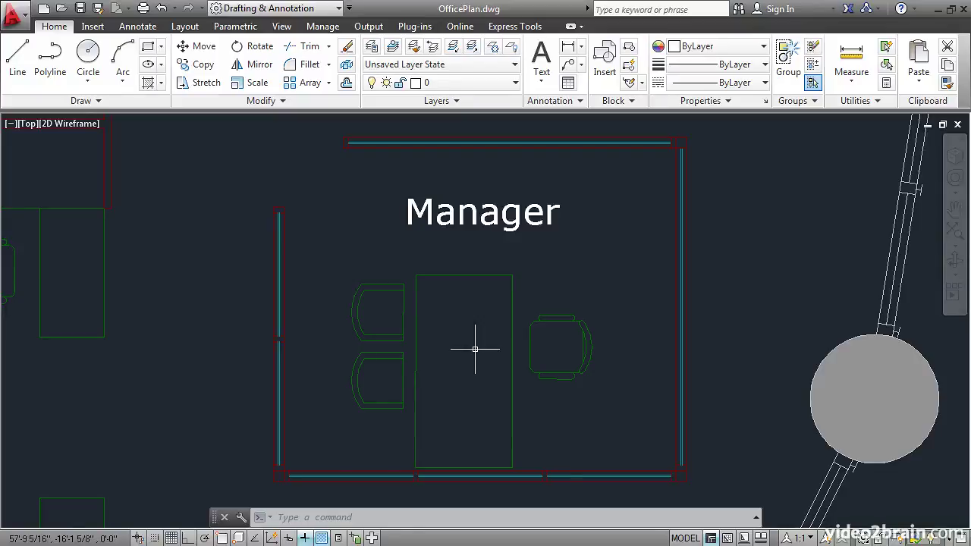
middle_click_drag(412, 265, 569, 358)
Zoom out from the Manager office, pan across to the Elevator Lobby core, and fit the entire floor plan in the view
scroll(522, 318, "down", 5)
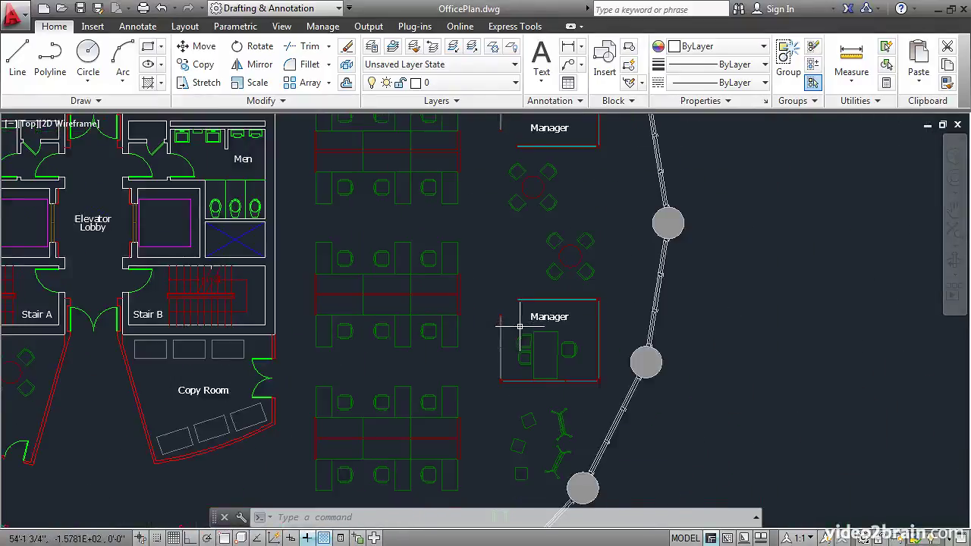
scroll(299, 235, "down", 2)
middle_click_drag(290, 230, 555, 368)
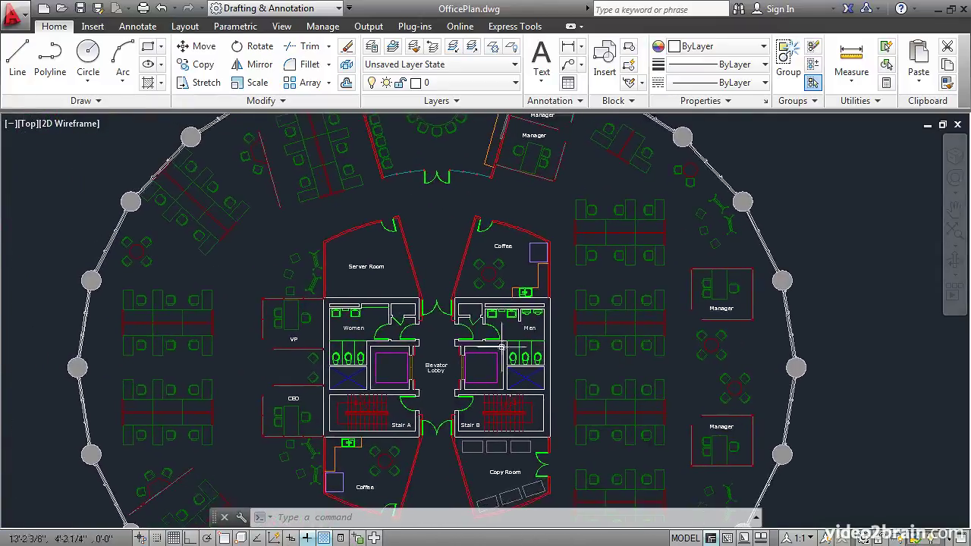
middle_click(435, 334)
middle_click(434, 333)
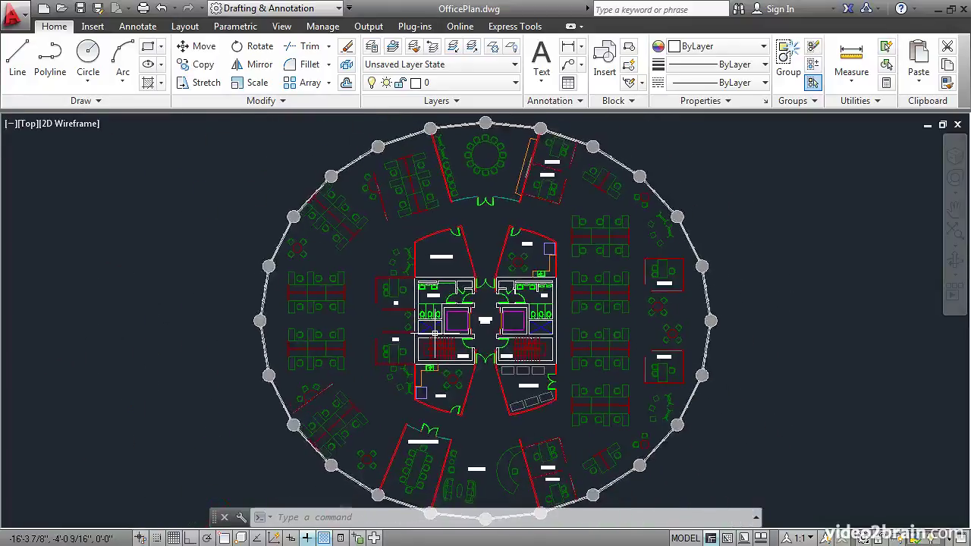